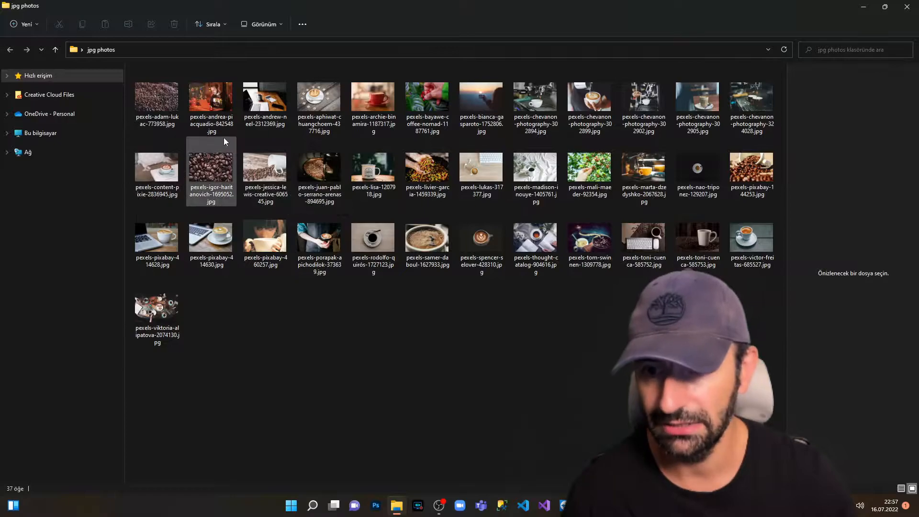
Open the photo of the laptop and coffee mug on a wooden desk from the jpg photos folder in Adobe Photoshop 2021
{"action": "right_click", "coordinate": [255, 109]}
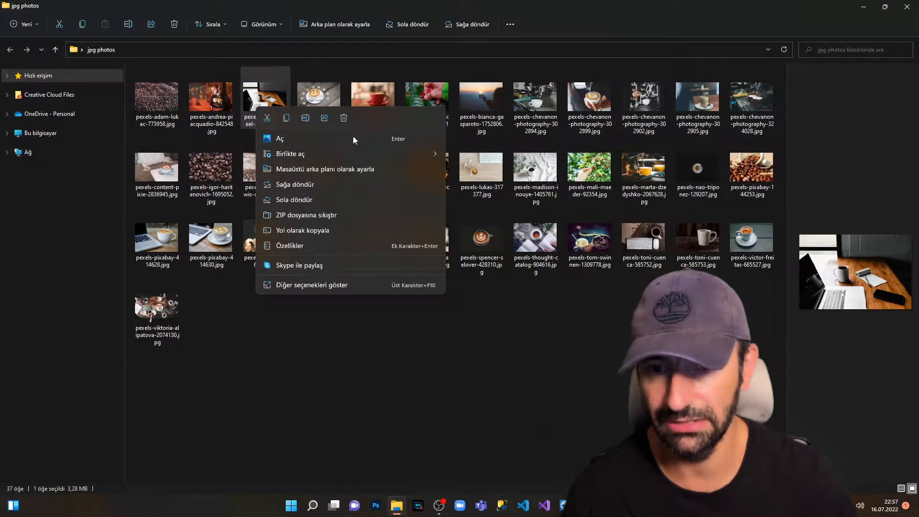
{"action": "mouse_move", "coordinate": [360, 147]}
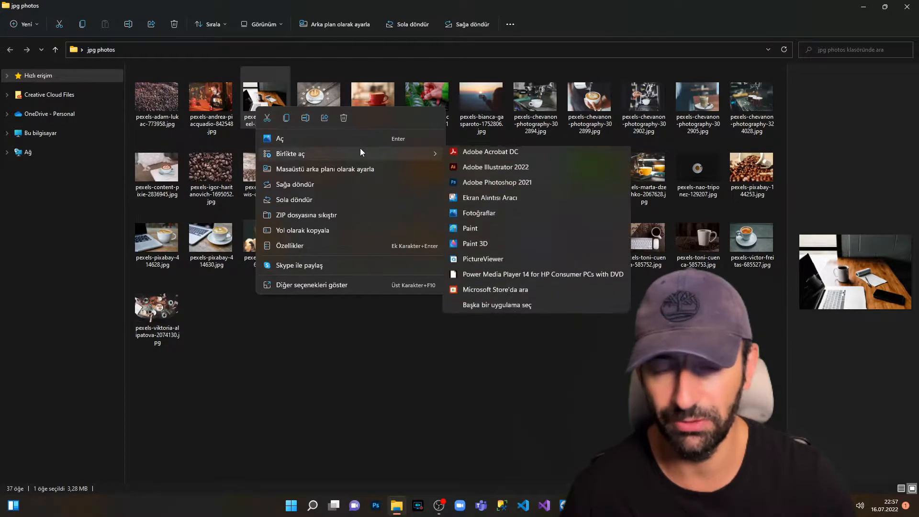
{"action": "left_click", "coordinate": [528, 186]}
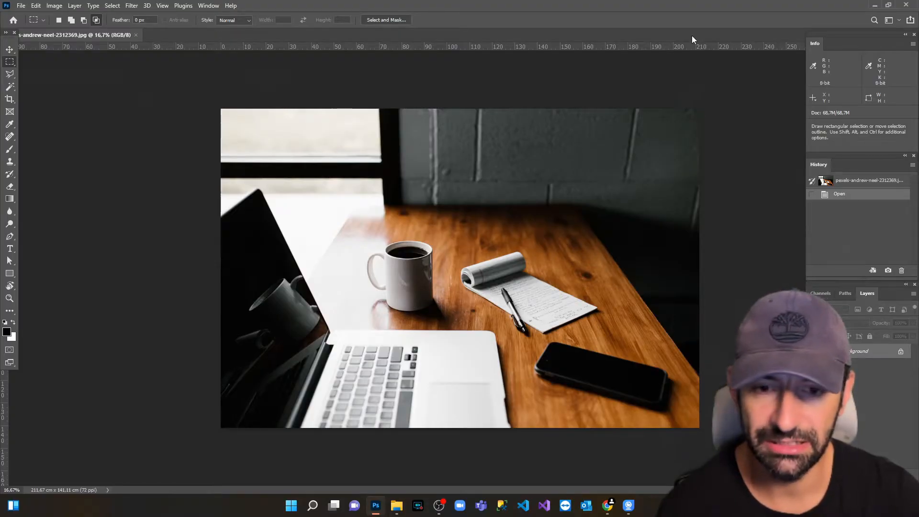
Show the list of actions and create a new action set named "png create"
{"action": "left_click", "coordinate": [206, 6]}
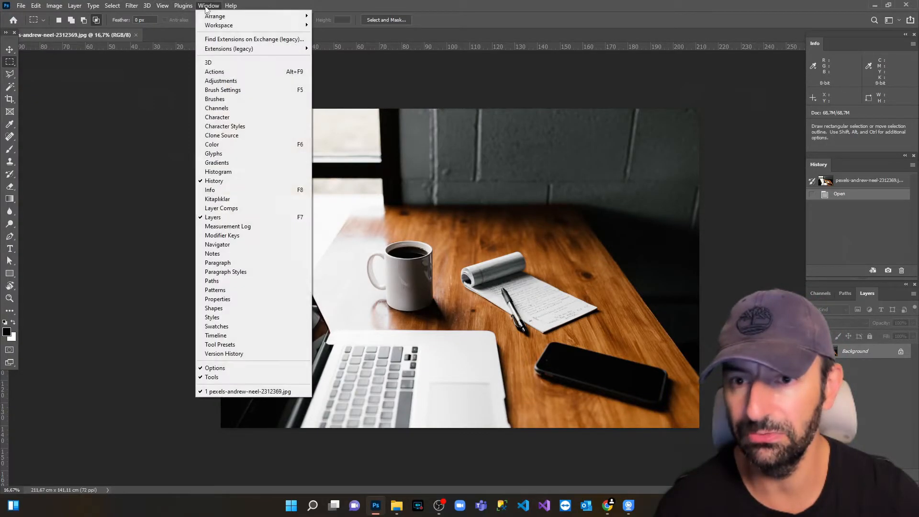
{"action": "left_click", "coordinate": [206, 71]}
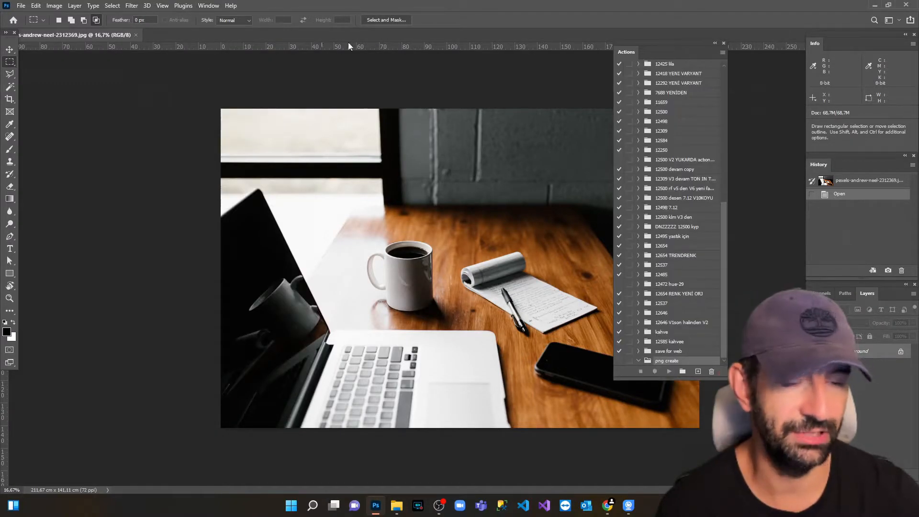
{"action": "left_click_drag", "start_coordinate": [612, 56], "coordinate": [409, 82]}
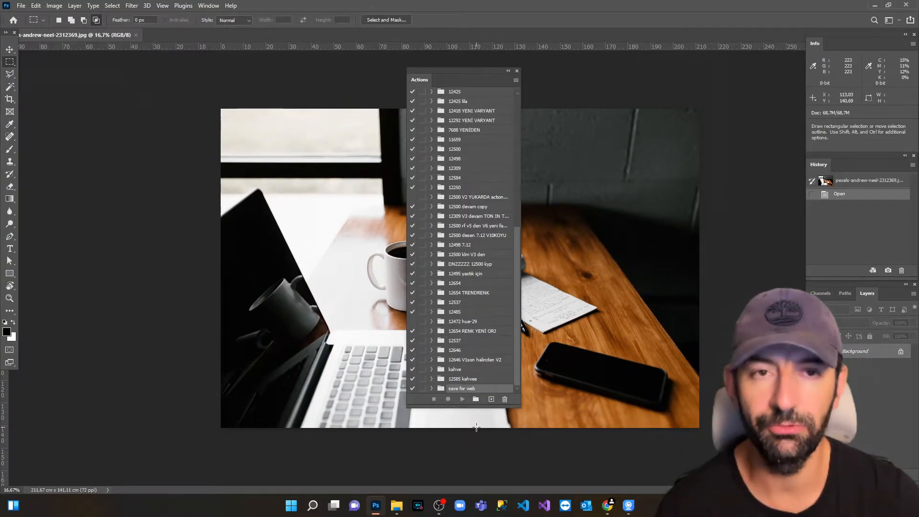
{"action": "left_click", "coordinate": [475, 399]}
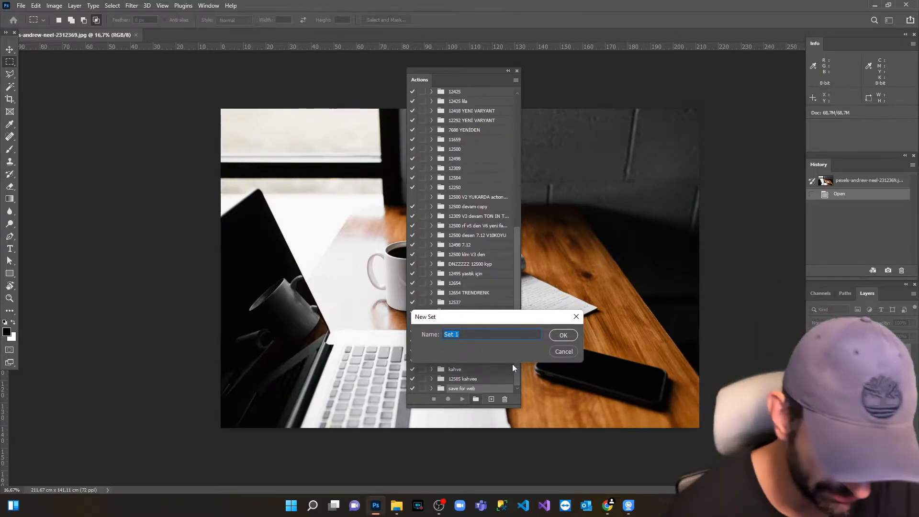
{"action": "type", "text": "png create"}
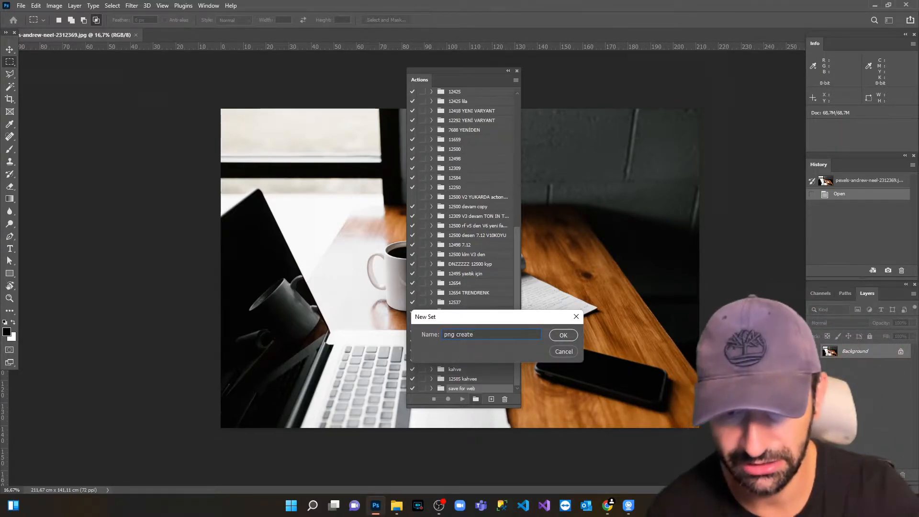
{"action": "left_click", "coordinate": [563, 335]}
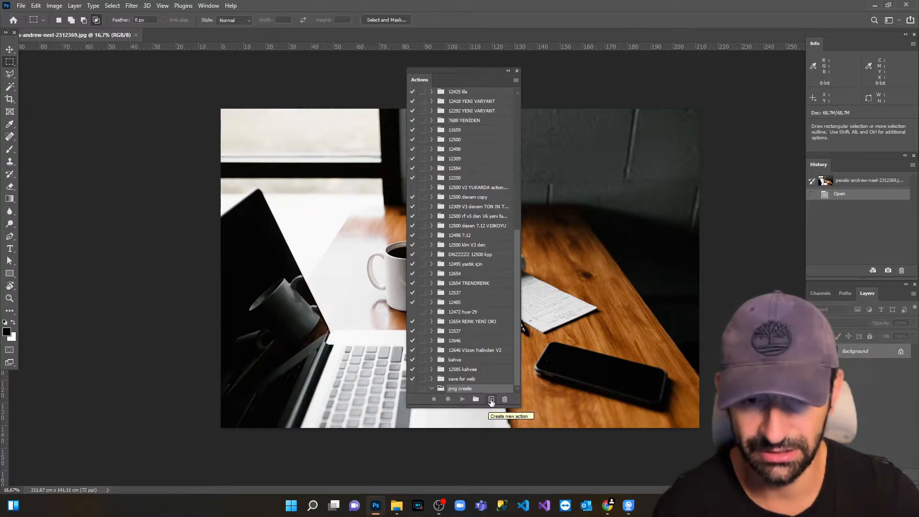
Create a new action with the default name in the png create set and start recording it
{"action": "left_click", "coordinate": [491, 400]}
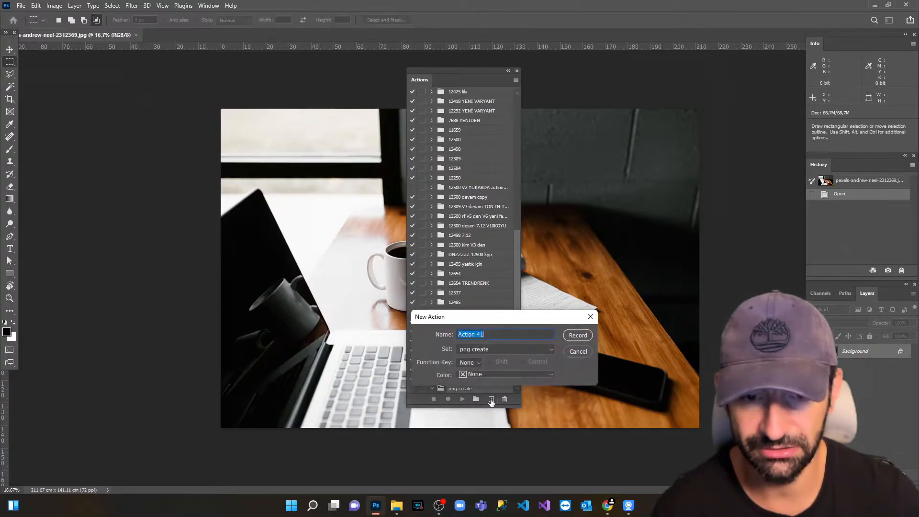
{"action": "left_click", "coordinate": [577, 335]}
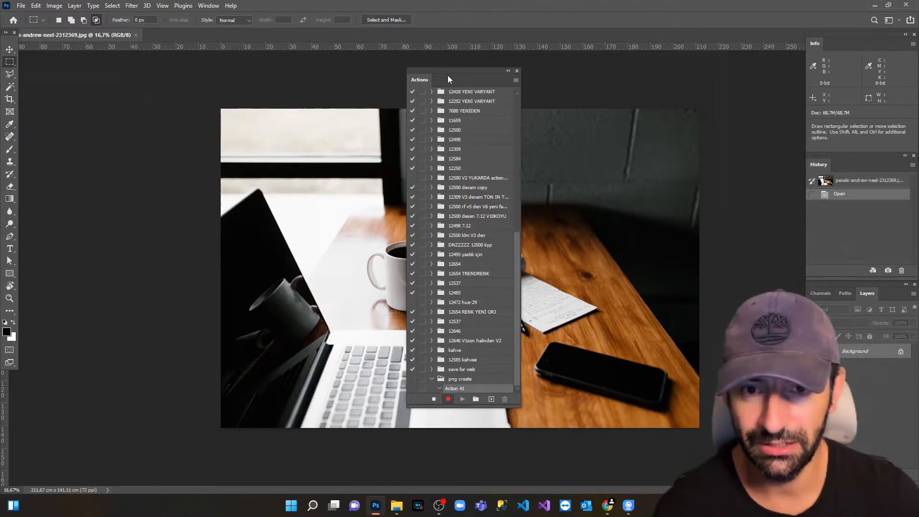
{"action": "left_click_drag", "start_coordinate": [449, 76], "coordinate": [106, 99]}
Start saving the photo as a new file and create a "png files" folder on the desktop as its location
{"action": "left_click", "coordinate": [21, 5]}
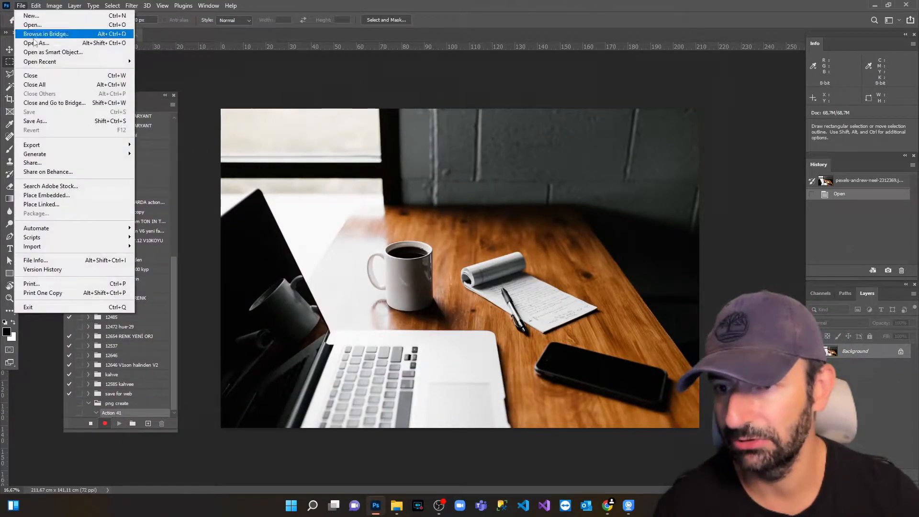
{"action": "left_click", "coordinate": [60, 120]}
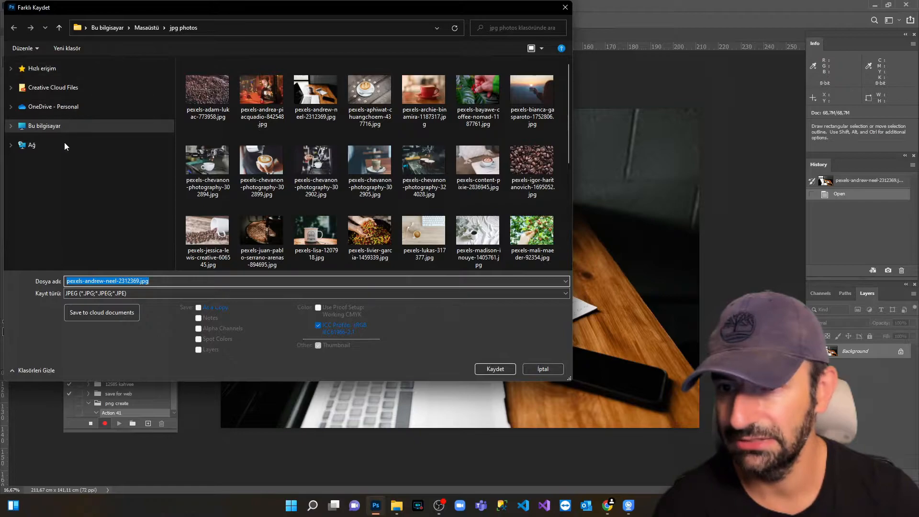
{"action": "left_click", "coordinate": [154, 29]}
{"action": "left_click", "coordinate": [71, 53]}
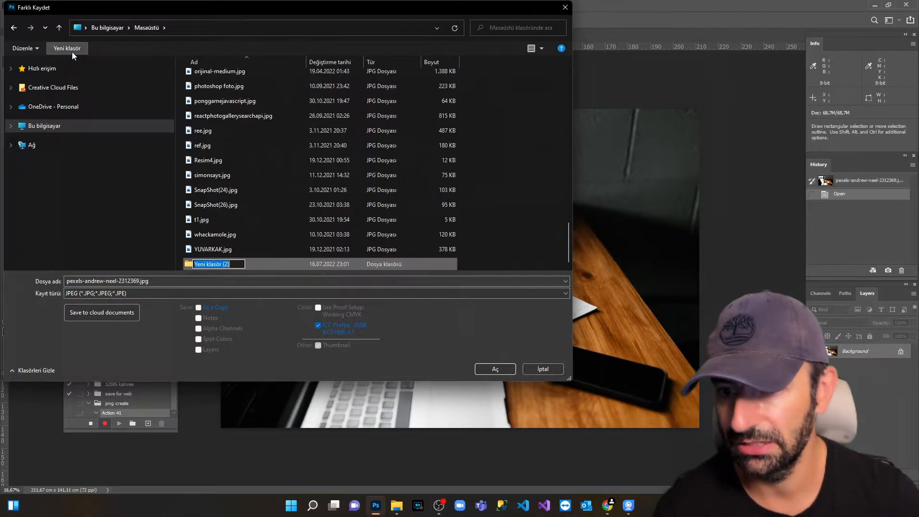
{"action": "type", "text": "pn"}
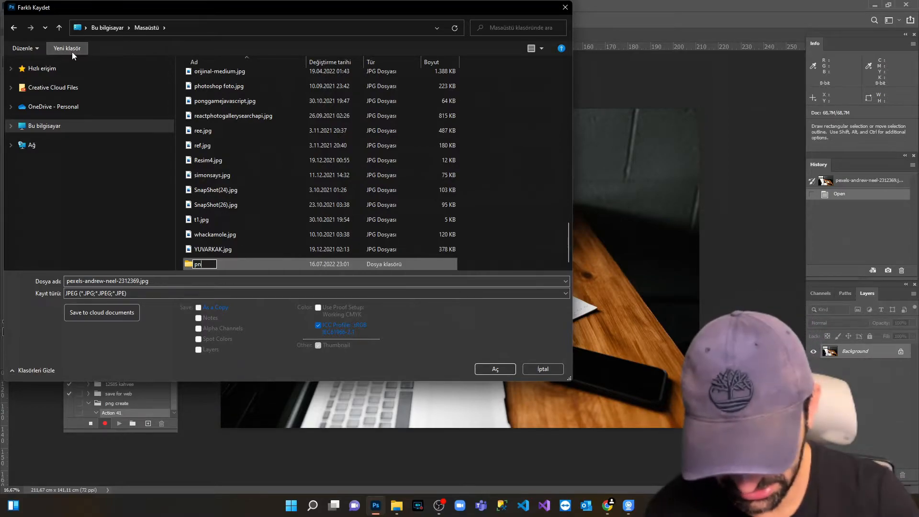
{"action": "type", "text": "g files"}
{"action": "key", "text": "Return"}
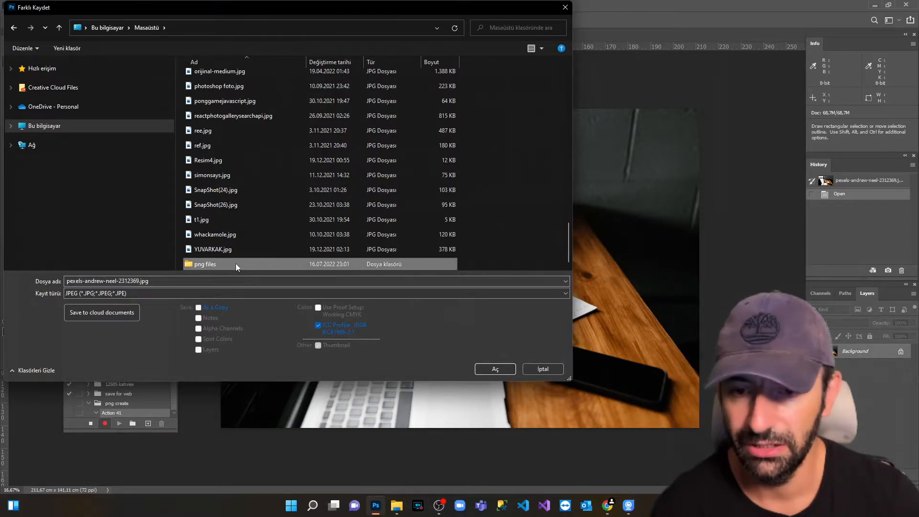
{"action": "double_click", "coordinate": [235, 263]}
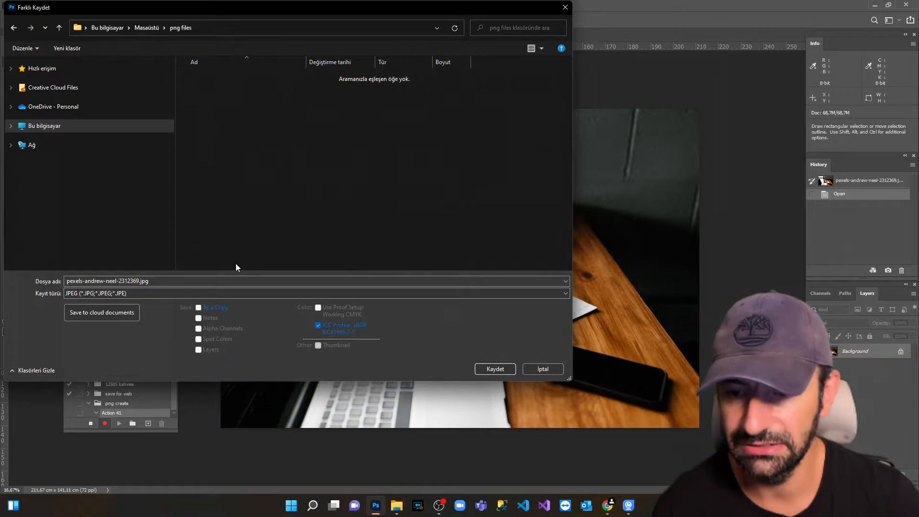
Save the photo in PNG format with the large file size (fastest saving) option
{"action": "left_click", "coordinate": [130, 293]}
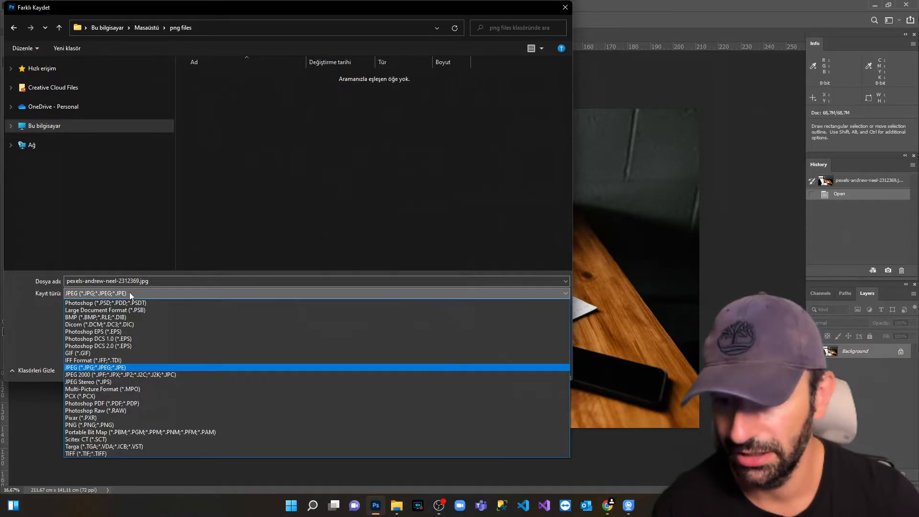
{"action": "left_click", "coordinate": [116, 424]}
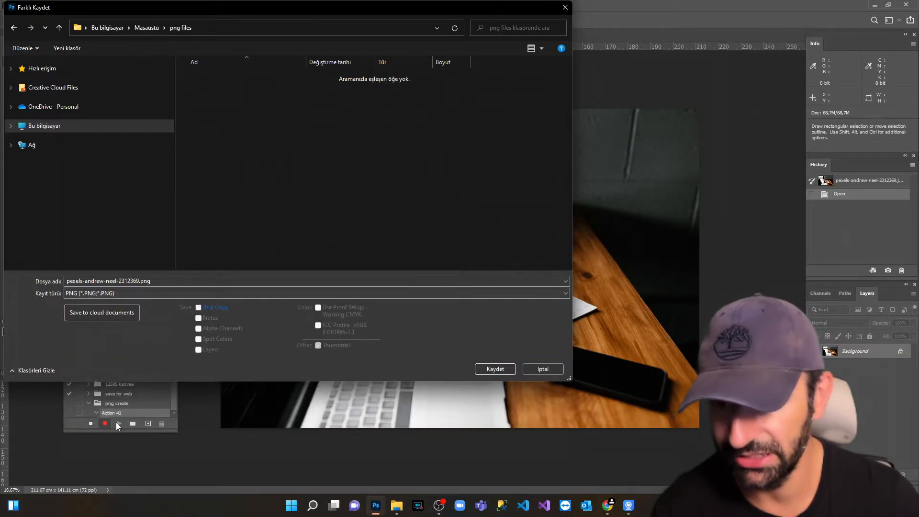
{"action": "left_click", "coordinate": [509, 372]}
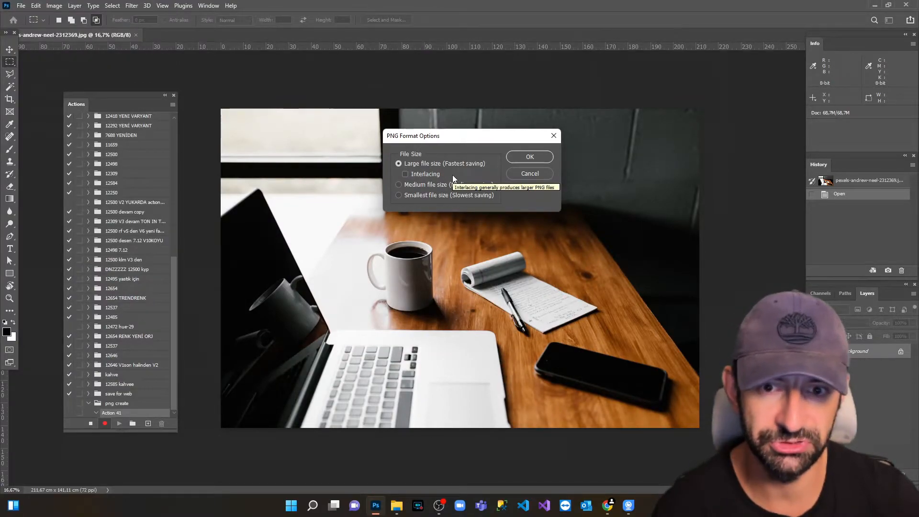
{"action": "left_click", "coordinate": [527, 155]}
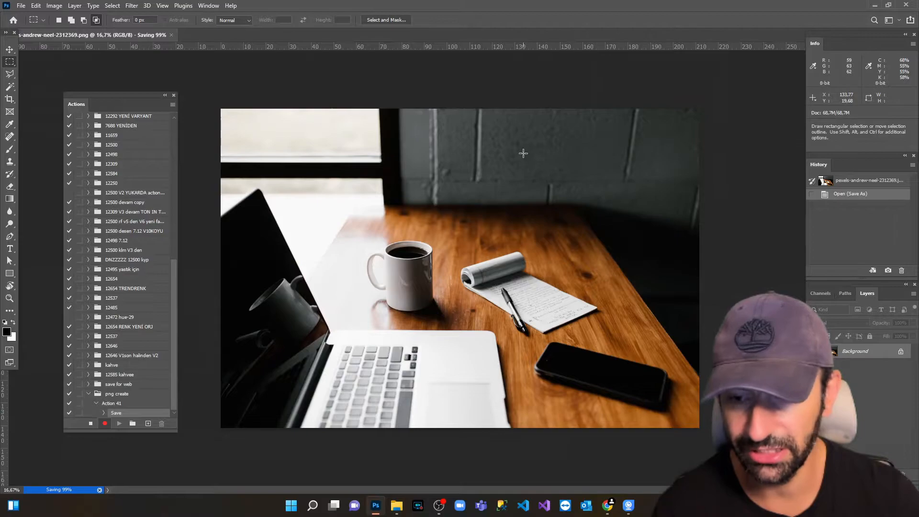
Close the photo as part of the action, stop the recording and hide the list of actions
{"action": "left_click", "coordinate": [171, 35]}
{"action": "left_click", "coordinate": [444, 191]}
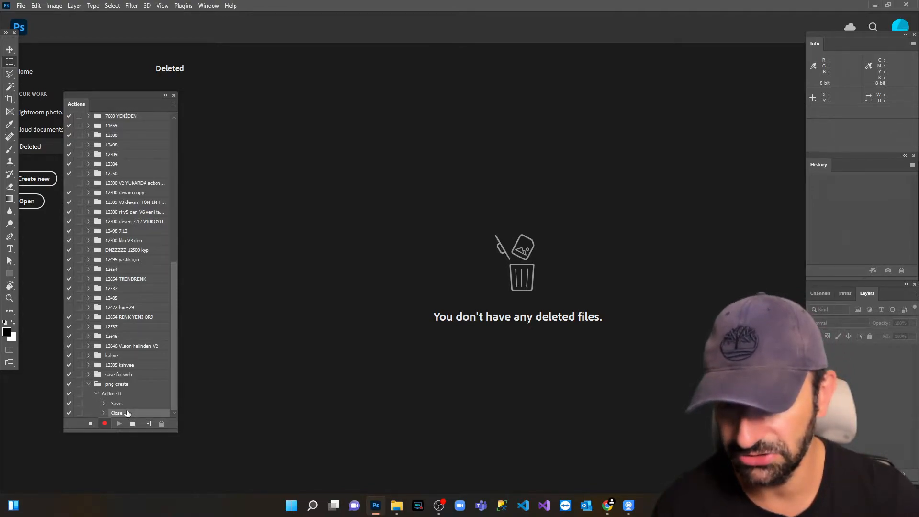
{"action": "left_click", "coordinate": [91, 424]}
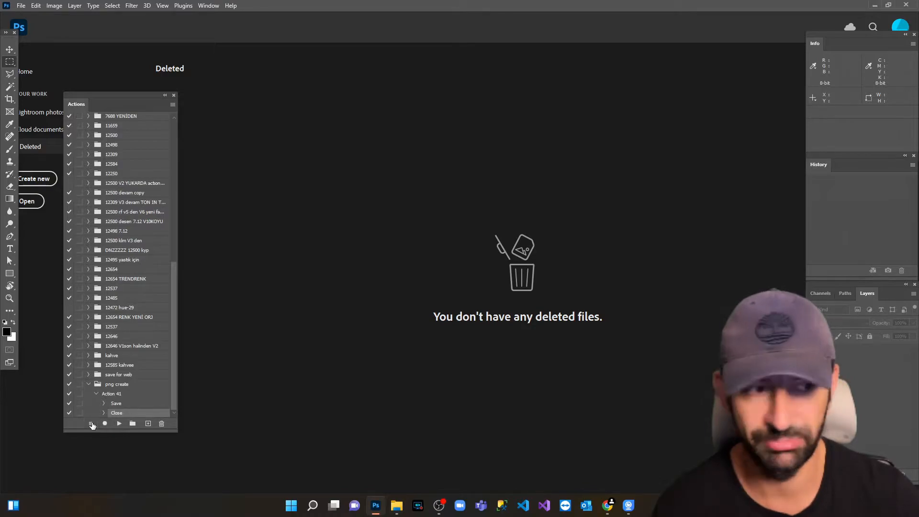
{"action": "left_click", "coordinate": [173, 96]}
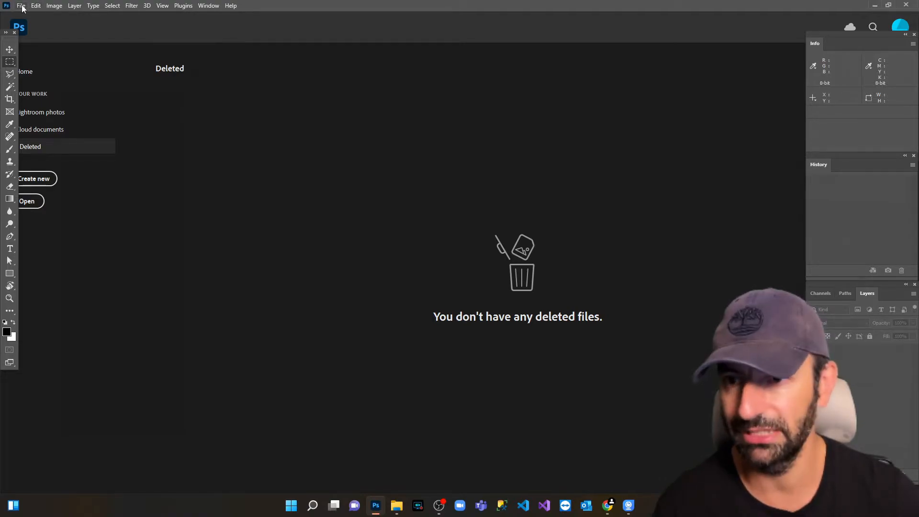
Open the Batch automation and choose the png create set to play
{"action": "left_click", "coordinate": [23, 6]}
{"action": "mouse_move", "coordinate": [84, 228]}
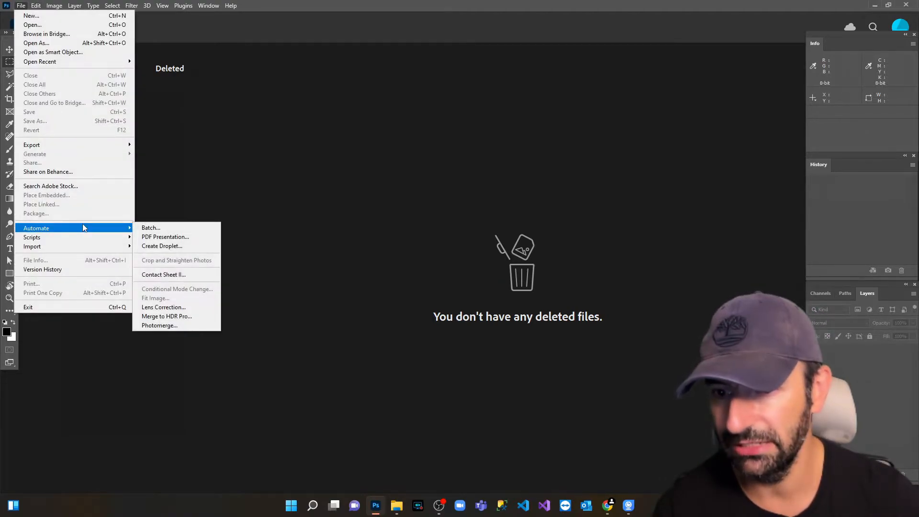
{"action": "left_click", "coordinate": [160, 228]}
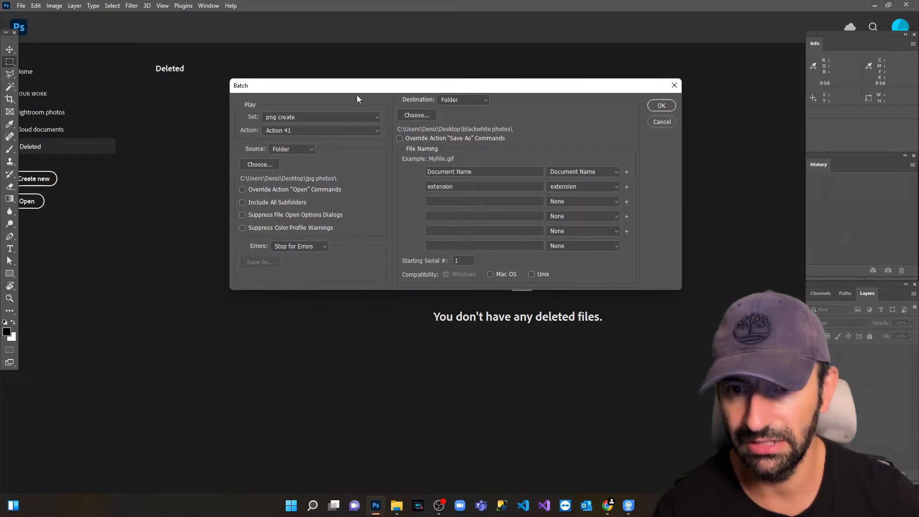
{"action": "left_click", "coordinate": [319, 120]}
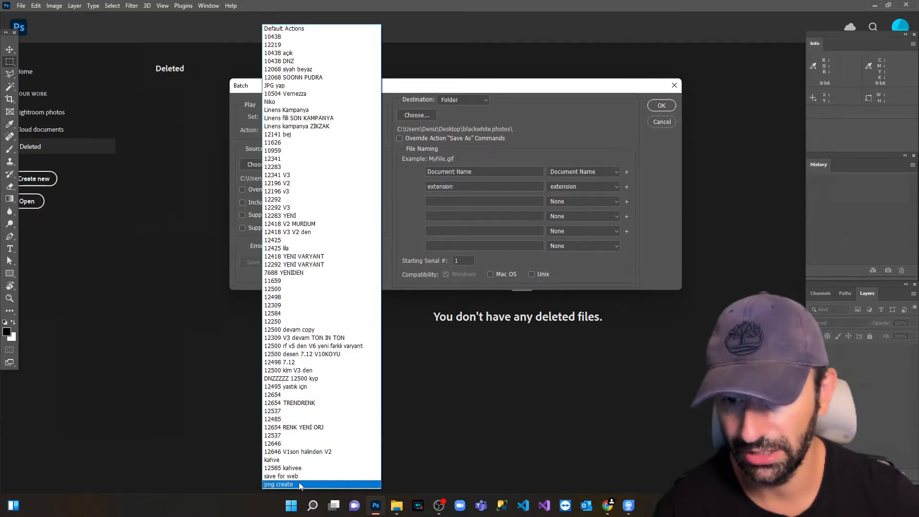
{"action": "left_click", "coordinate": [300, 483]}
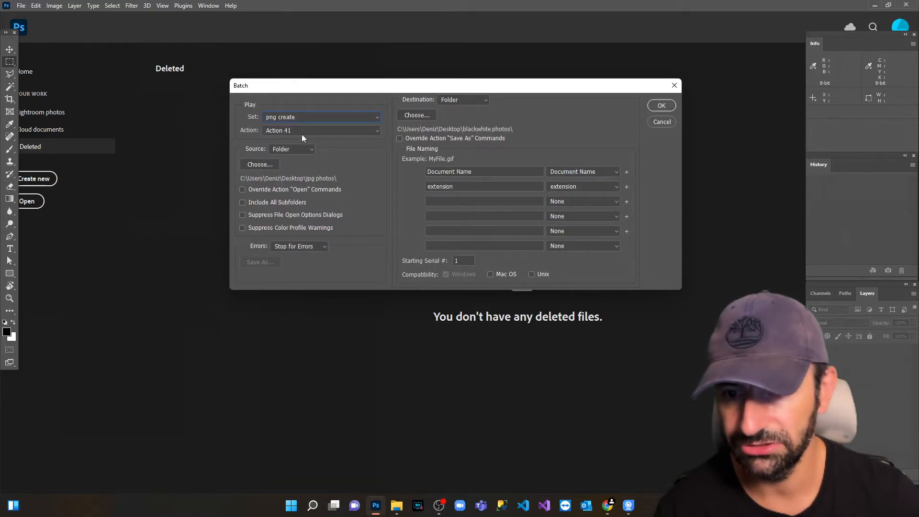
Set the batch source folder to jpg photos on the desktop
{"action": "left_click", "coordinate": [260, 164]}
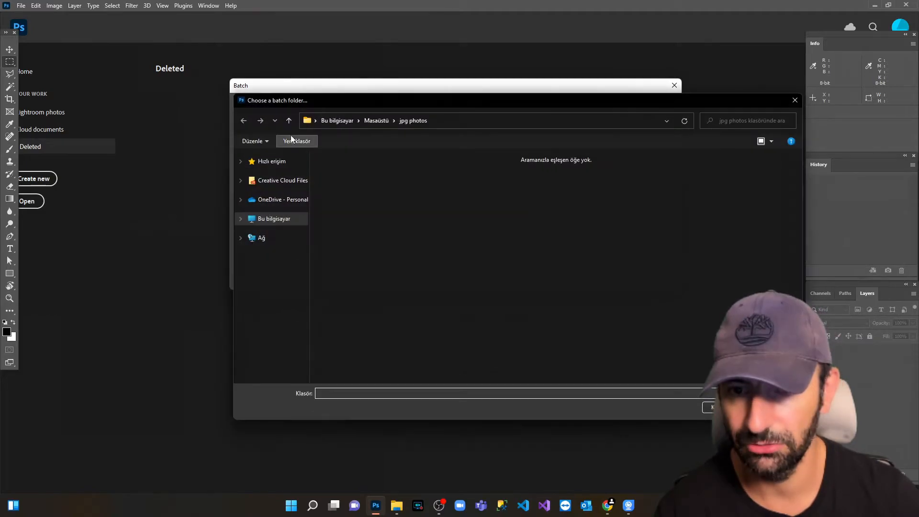
{"action": "left_click", "coordinate": [376, 120]}
{"action": "scroll", "coordinate": [356, 302], "scroll_direction": "down", "scroll_amount": 1}
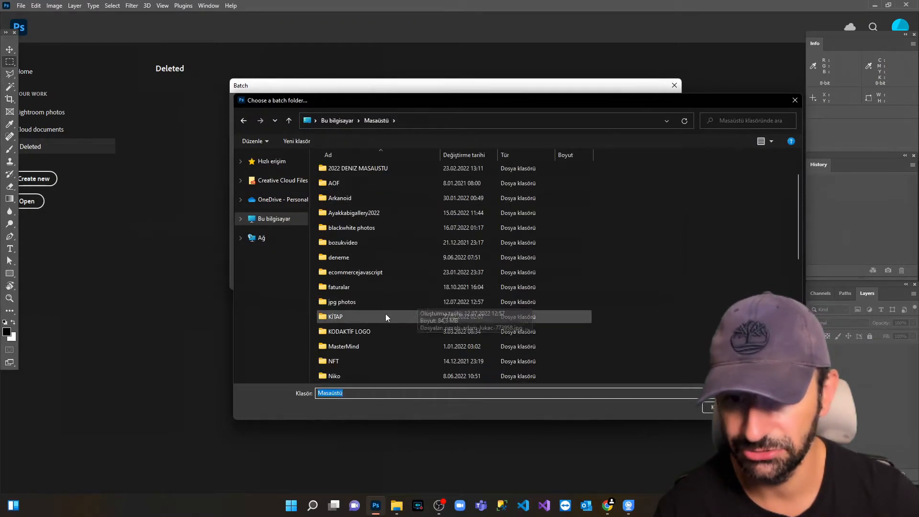
{"action": "double_click", "coordinate": [355, 302]}
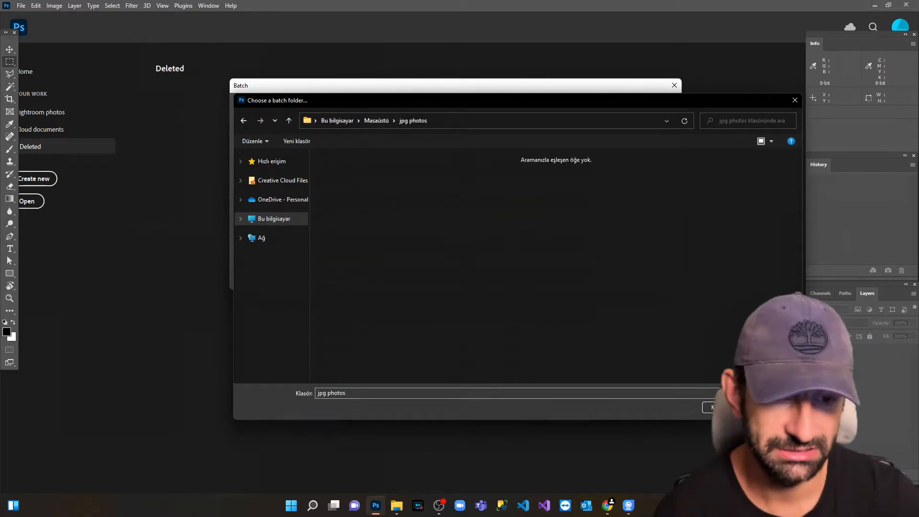
{"action": "left_click", "coordinate": [717, 406]}
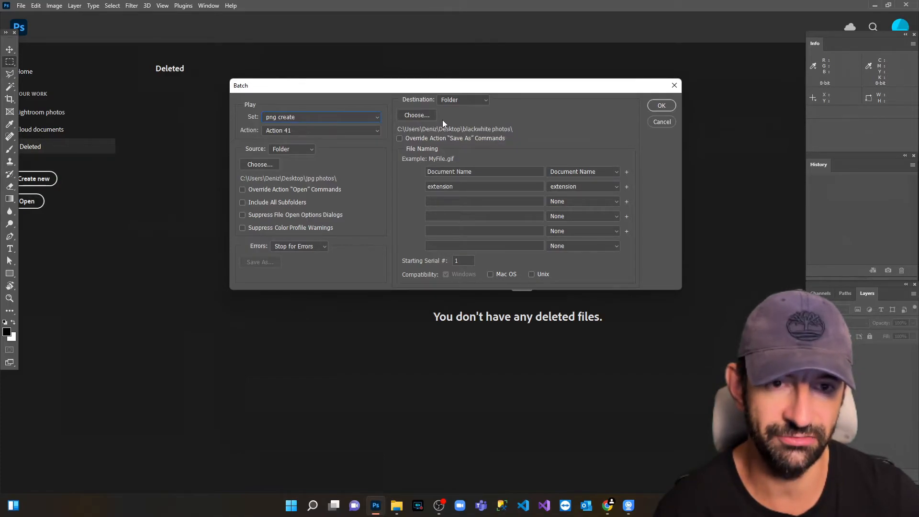
Set the batch destination folder to png files on the desktop and run the batch conversion
{"action": "left_click", "coordinate": [411, 116]}
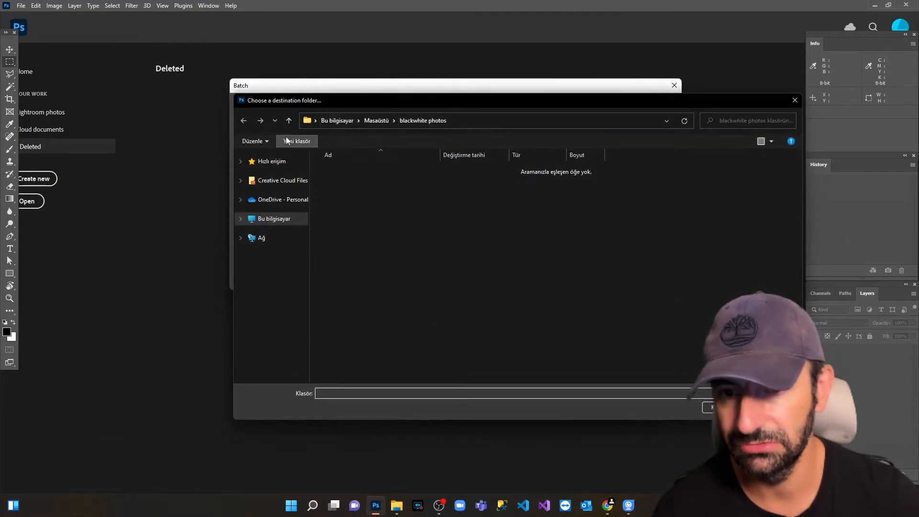
{"action": "left_click", "coordinate": [378, 120]}
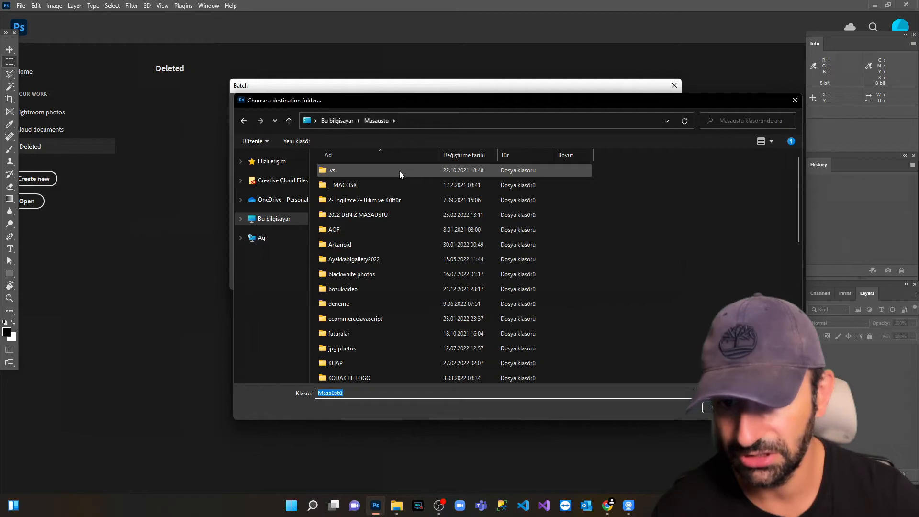
{"action": "scroll", "coordinate": [375, 227], "scroll_direction": "down", "scroll_amount": 4}
{"action": "double_click", "coordinate": [341, 302]}
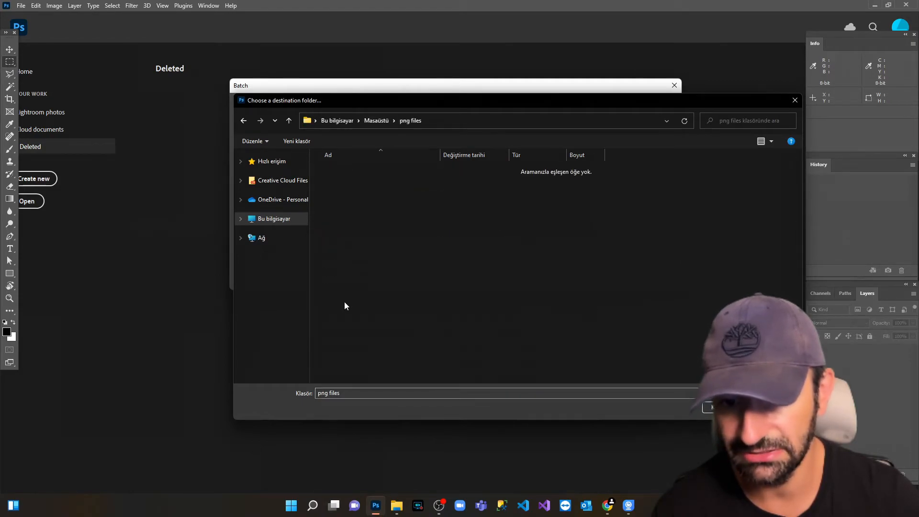
{"action": "left_click", "coordinate": [725, 407]}
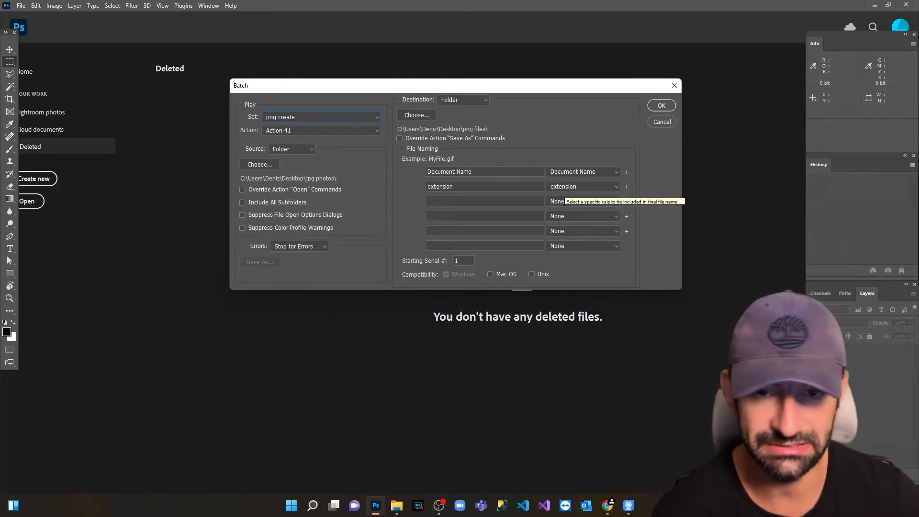
{"action": "left_click", "coordinate": [655, 107]}
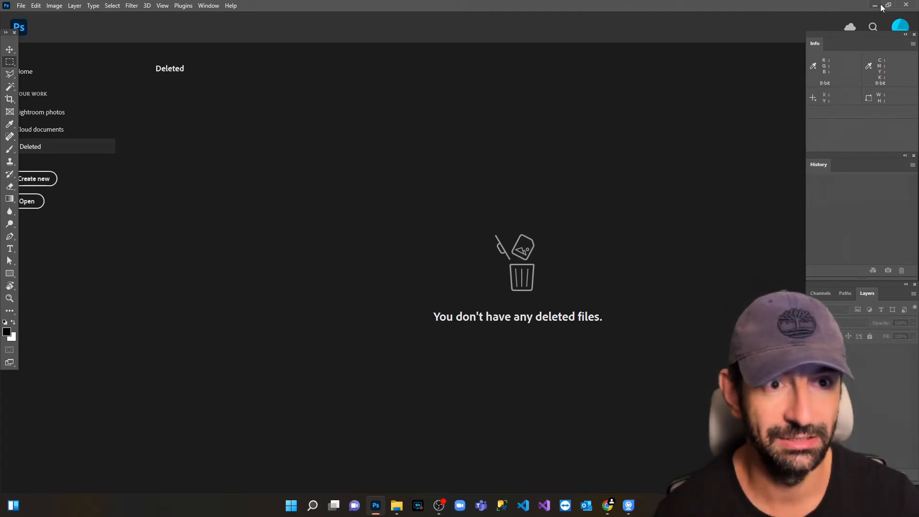
Close Photoshop and snap the jpg photos folder window to the narrow right part of the desktop, dismissing the other window suggestions
{"action": "left_click", "coordinate": [907, 6]}
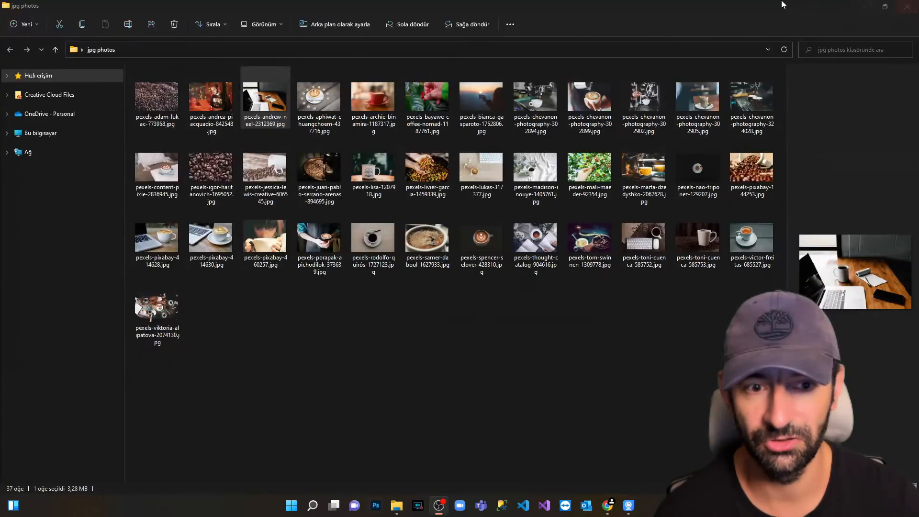
{"action": "mouse_move", "coordinate": [884, 7]}
{"action": "left_click", "coordinate": [842, 36]}
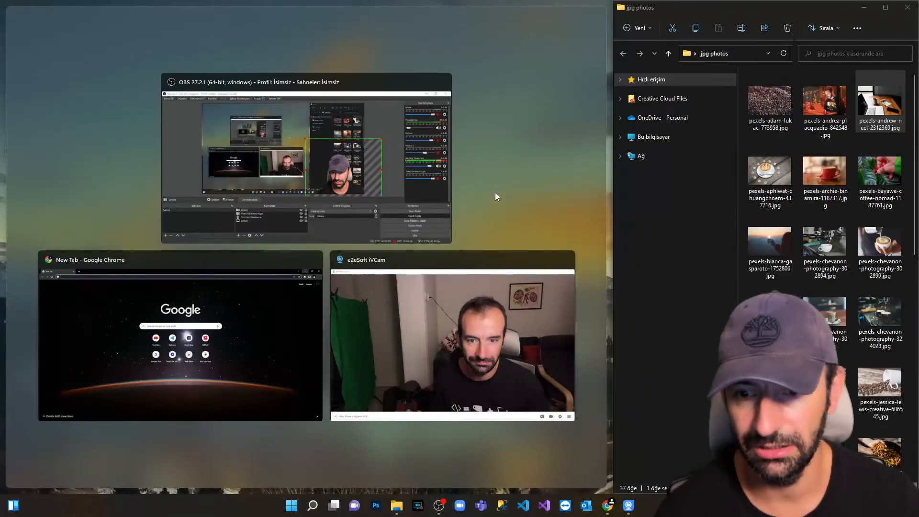
{"action": "left_click", "coordinate": [495, 193]}
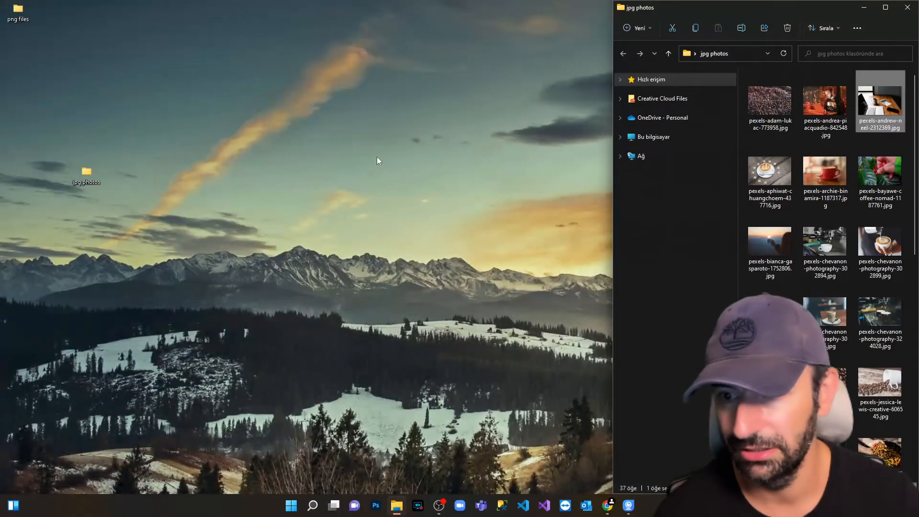
Open the png files folder from the desktop, snap it beside the jpg photos window and widen the jpg photos side
{"action": "left_click", "coordinate": [14, 17]}
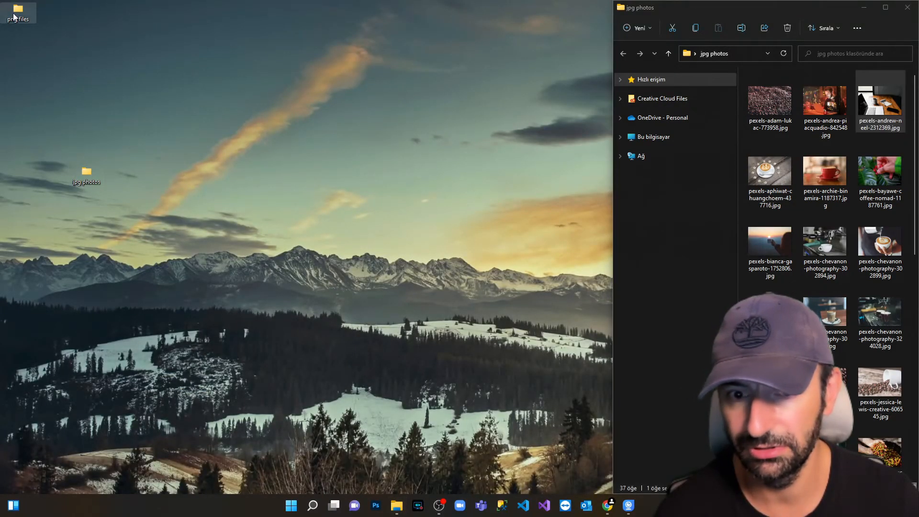
{"action": "double_click", "coordinate": [14, 17]}
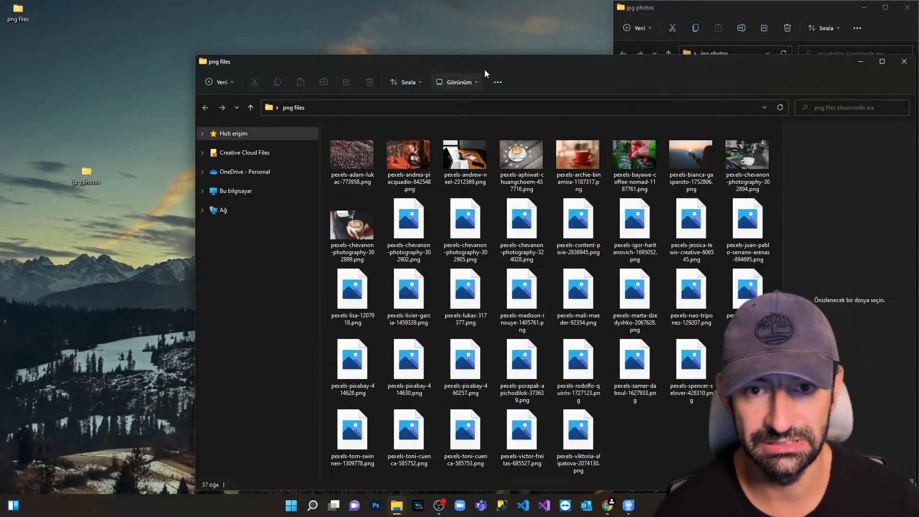
{"action": "mouse_move", "coordinate": [882, 61]}
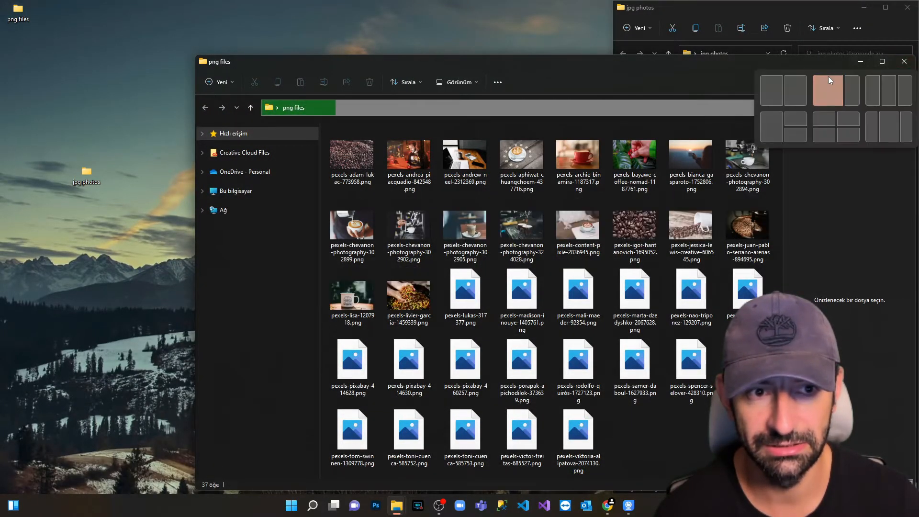
{"action": "left_click", "coordinate": [829, 79]}
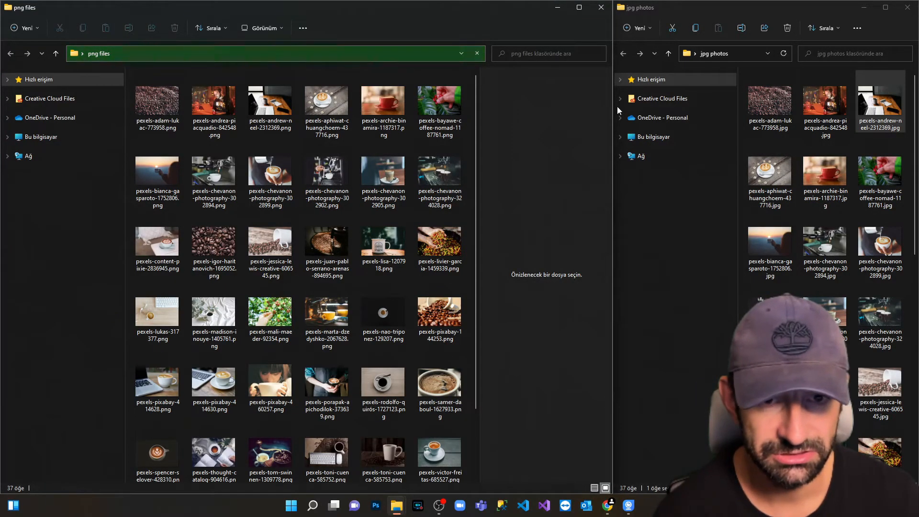
{"action": "left_click_drag", "start_coordinate": [613, 109], "coordinate": [502, 102]}
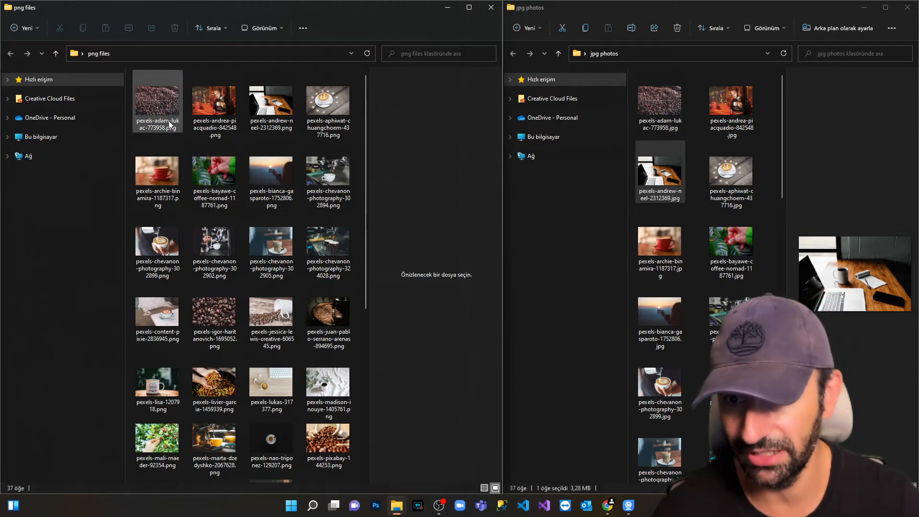
View the PNG and JPG versions of the coffee beans photo side by side, moving and resizing the viewer windows to fit
{"action": "double_click", "coordinate": [174, 110]}
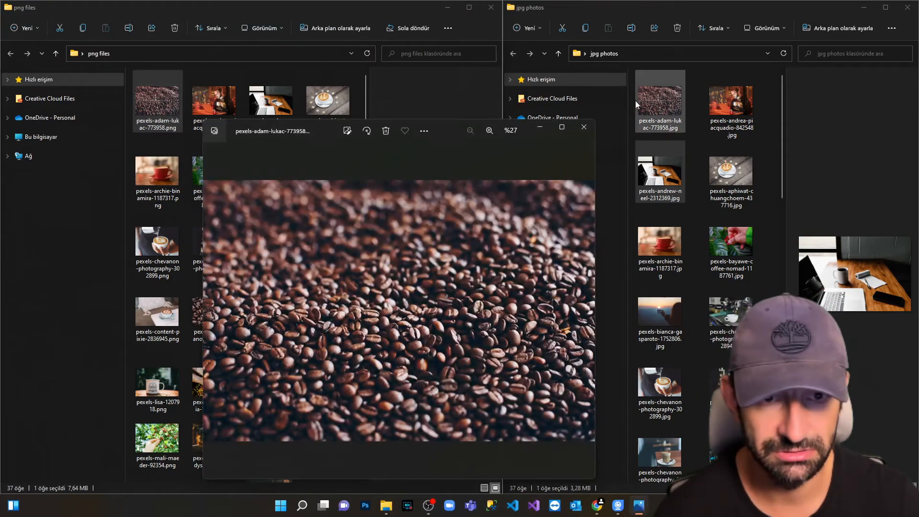
{"action": "left_click", "coordinate": [645, 104]}
{"action": "double_click", "coordinate": [645, 104]}
{"action": "left_click_drag", "start_coordinate": [447, 139], "coordinate": [768, 143]}
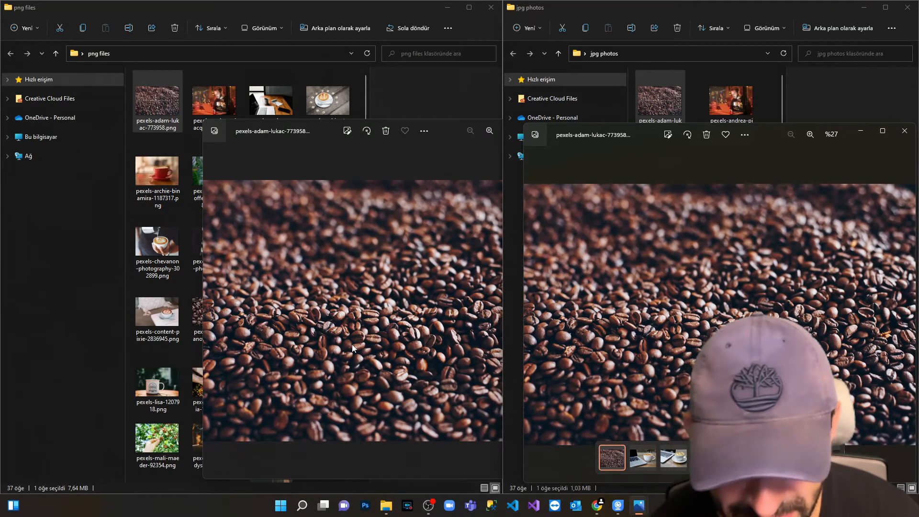
{"action": "left_click_drag", "start_coordinate": [200, 187], "coordinate": [36, 188]}
{"action": "left_click_drag", "start_coordinate": [595, 331], "coordinate": [526, 330]}
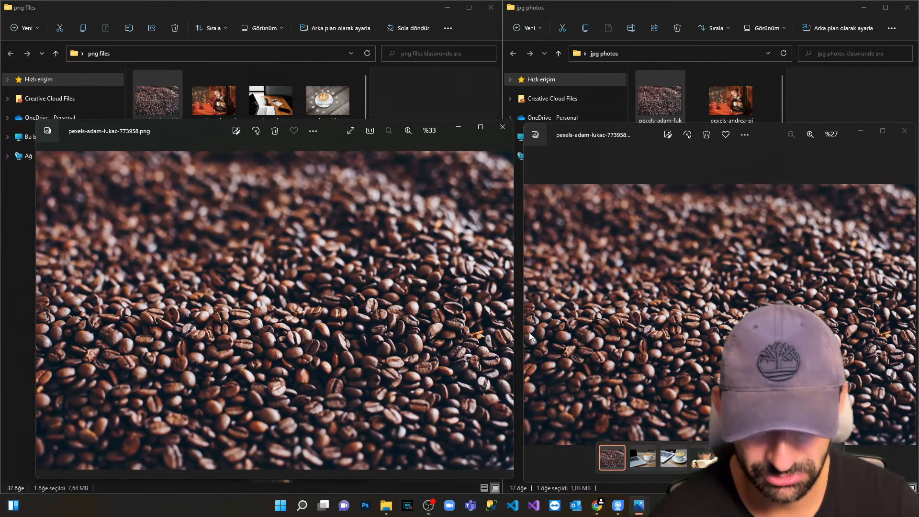
Browse on to other photos in the image viewers, and close both viewer windows
{"action": "key", "text": "Right"}
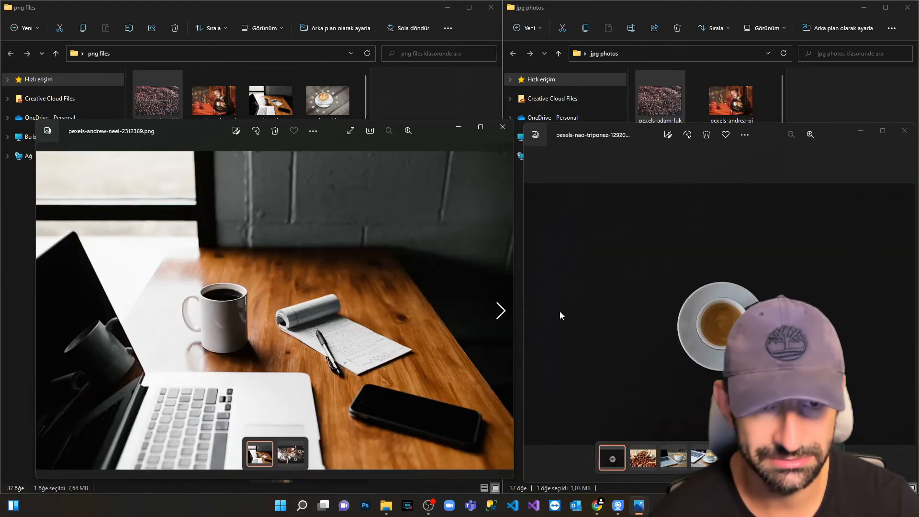
{"action": "left_click", "coordinate": [502, 127]}
{"action": "left_click", "coordinate": [903, 131]}
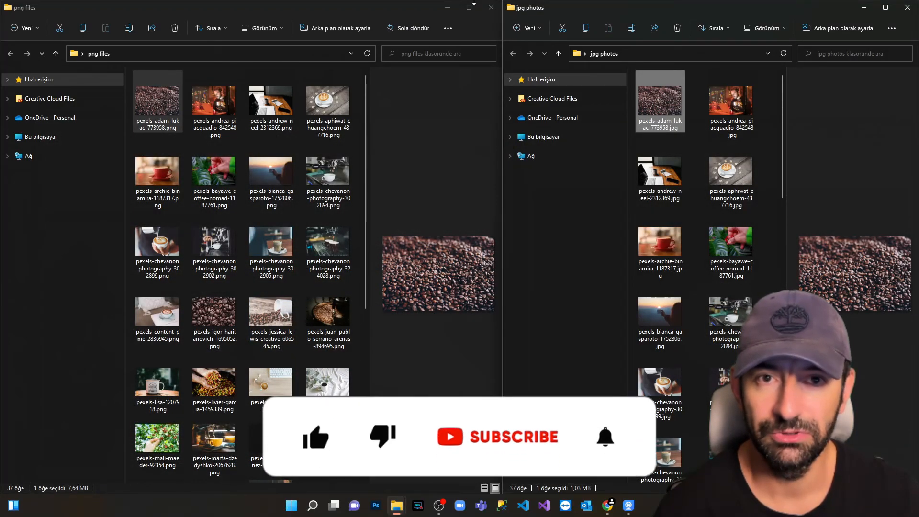